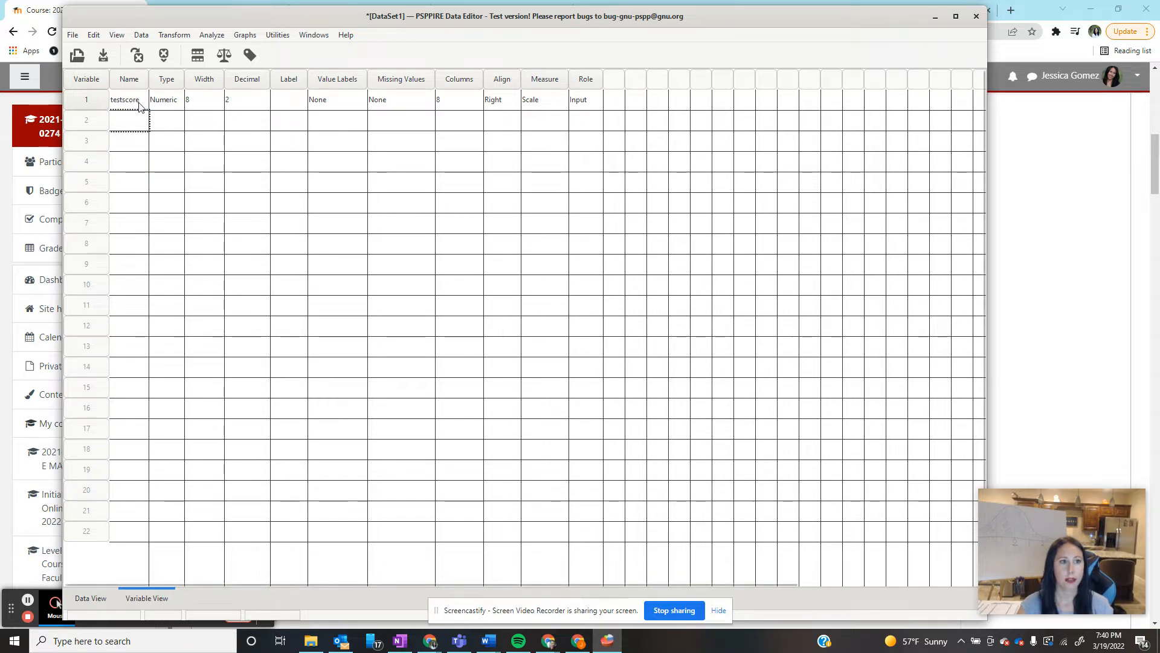
Display the dataset's case values and look through the testscore column
{"action": "left_click", "coordinate": [85, 600]}
{"action": "scroll", "coordinate": [132, 337], "scroll_direction": "down", "scroll_amount": 7}
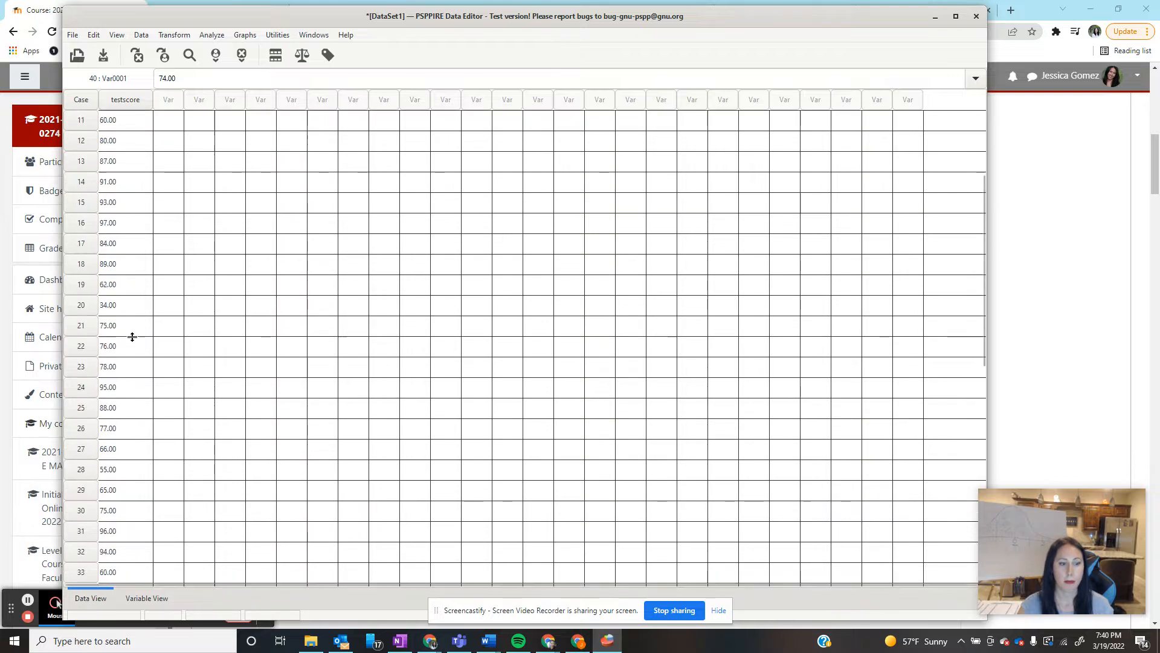
{"action": "scroll", "coordinate": [132, 337], "scroll_direction": "up", "scroll_amount": 7}
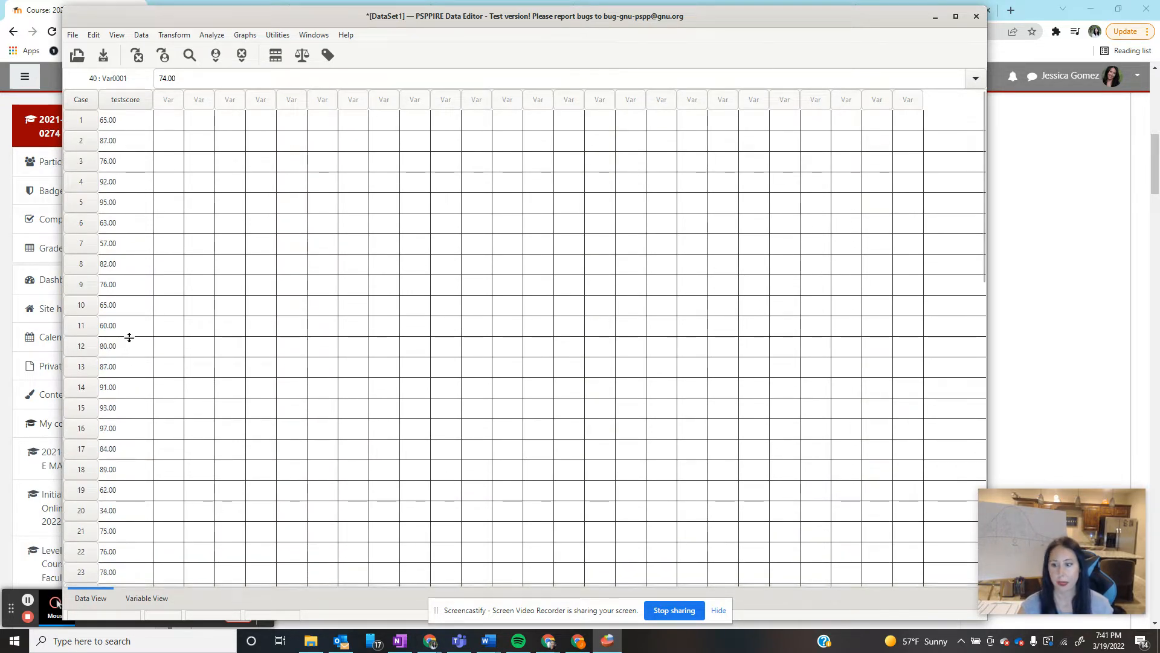
{"action": "scroll", "coordinate": [130, 338], "scroll_direction": "down", "scroll_amount": 2}
{"action": "scroll", "coordinate": [129, 337], "scroll_direction": "up", "scroll_amount": 2}
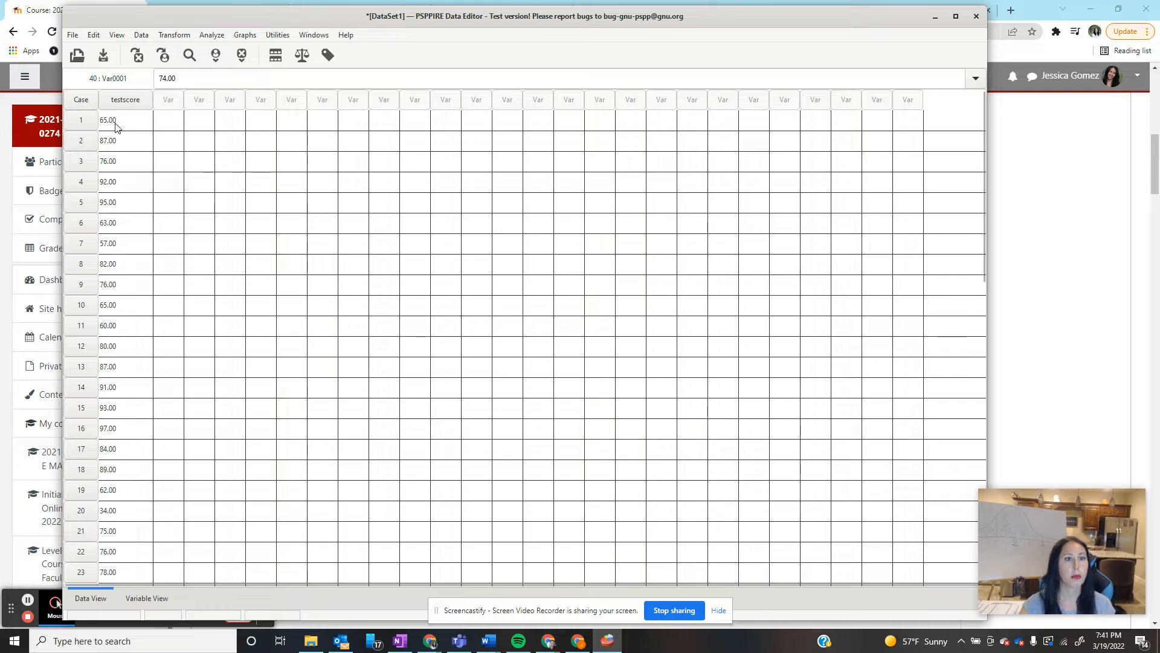
Run Descriptives on testscore with mean, standard deviation, minimum and maximum, saving Z-scores as new variables
{"action": "left_click", "coordinate": [222, 38]}
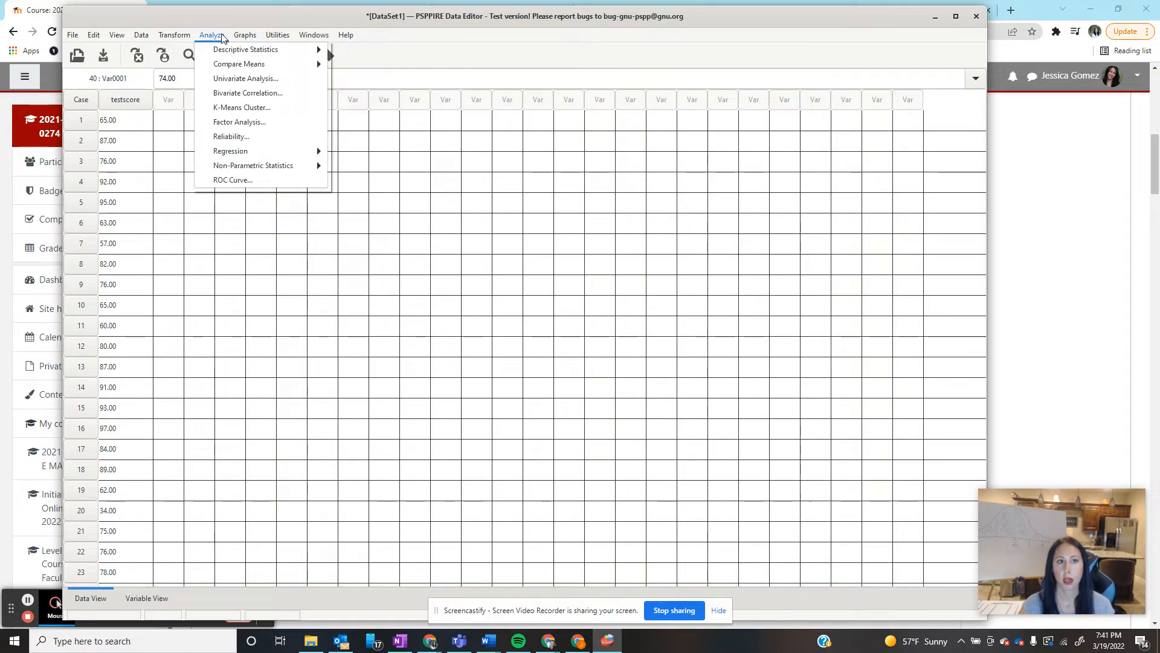
{"action": "mouse_move", "coordinate": [226, 54]}
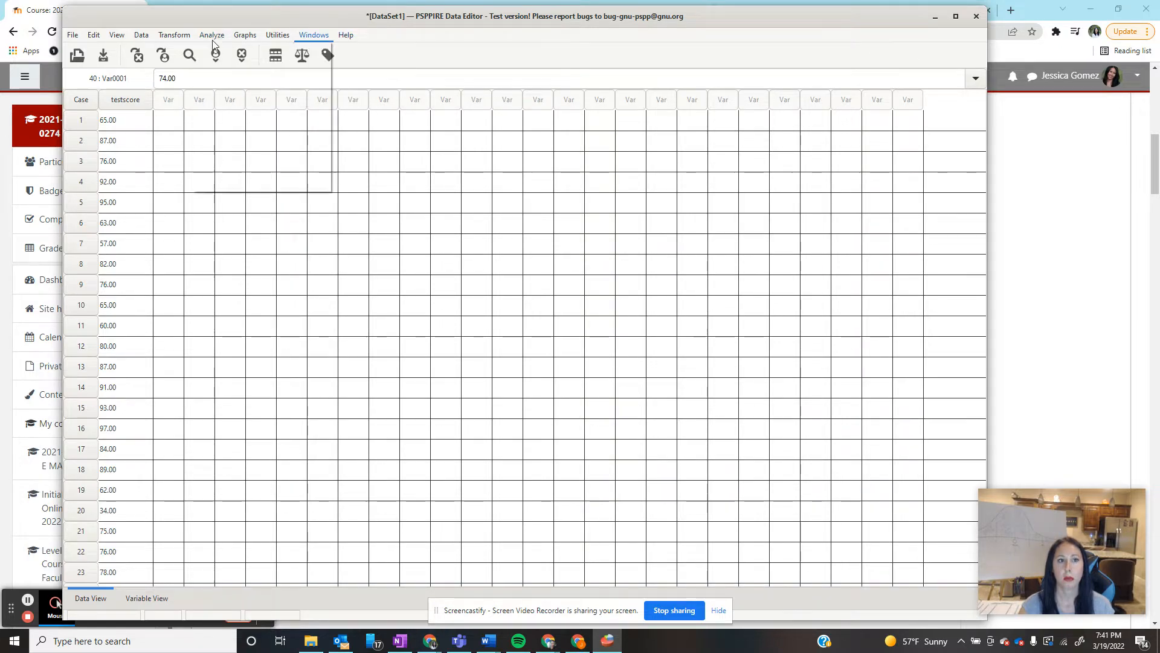
{"action": "mouse_move", "coordinate": [302, 50]}
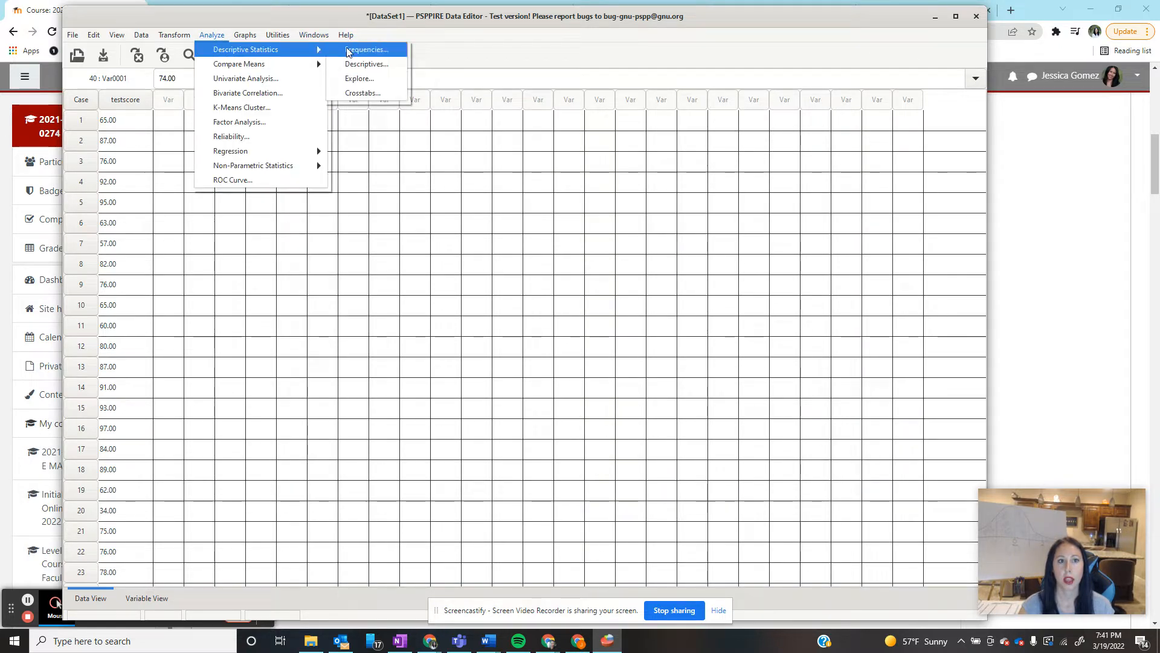
{"action": "left_click", "coordinate": [380, 65]}
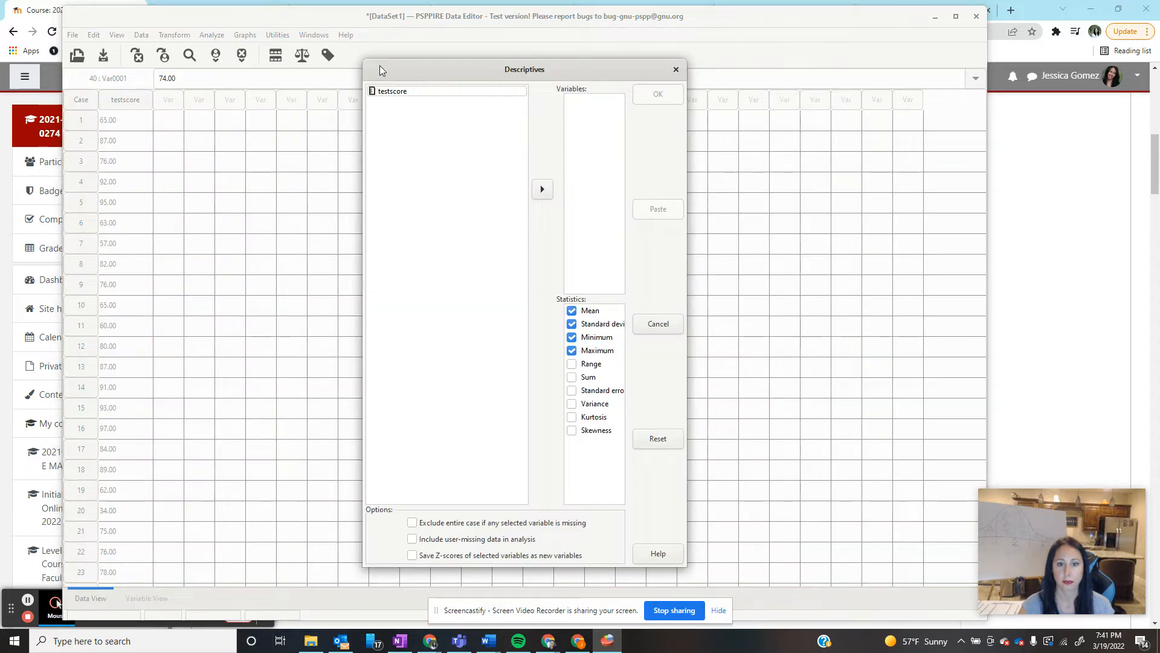
{"action": "left_click", "coordinate": [473, 92]}
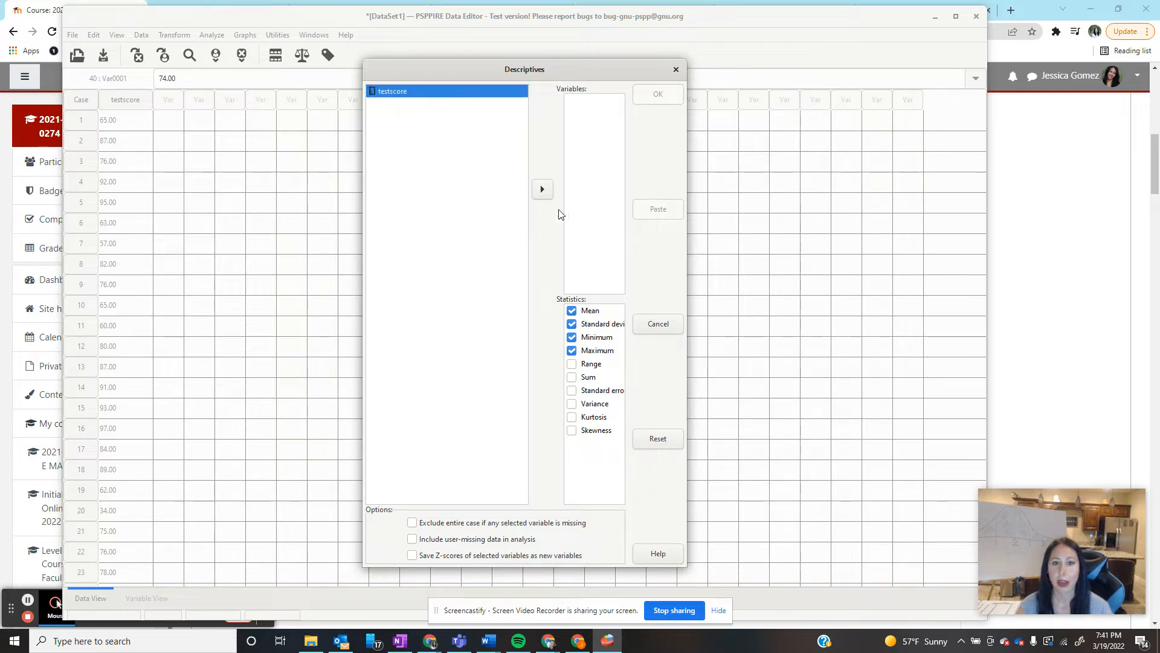
{"action": "left_click", "coordinate": [540, 191]}
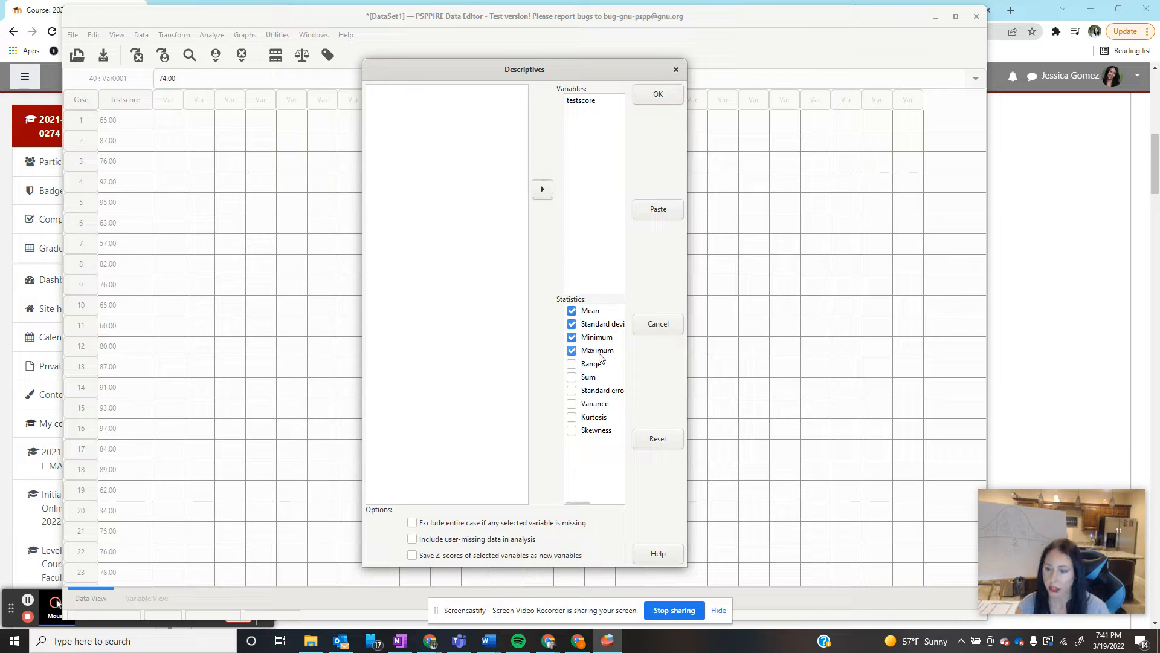
{"action": "left_click", "coordinate": [412, 556]}
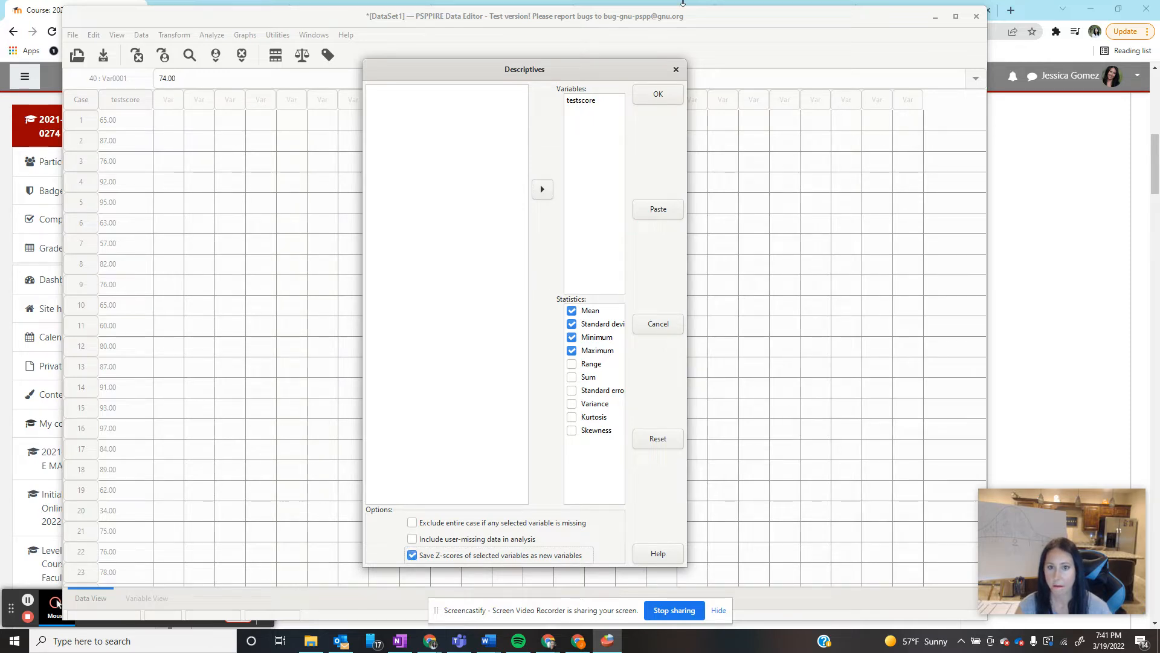
{"action": "left_click", "coordinate": [657, 98]}
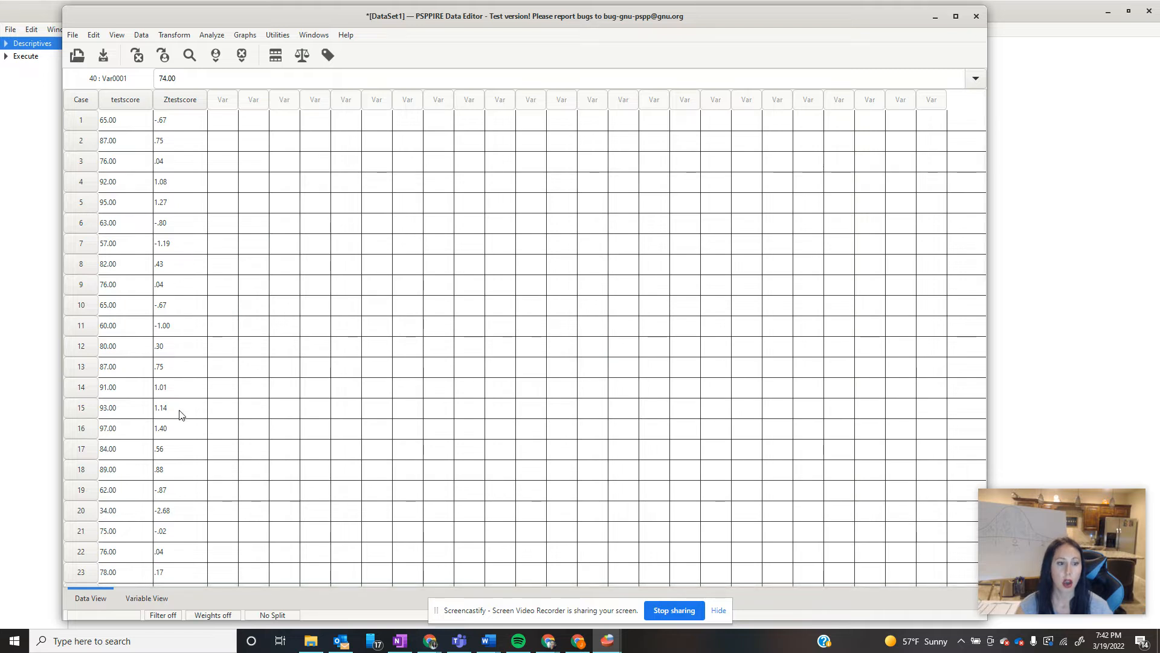
Examine the Ztestscore values alongside the test scores for all cases, checking for unusually high or low z-scores
{"action": "scroll", "coordinate": [180, 414], "scroll_direction": "down", "scroll_amount": 6}
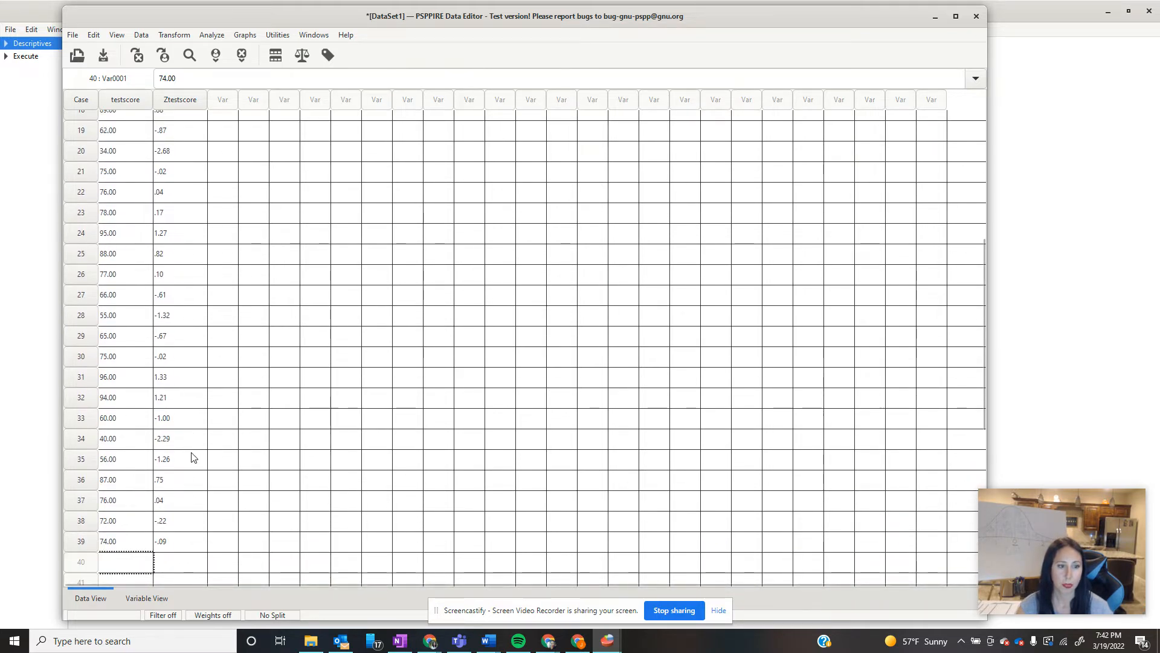
{"action": "scroll", "coordinate": [192, 458], "scroll_direction": "up", "scroll_amount": 1}
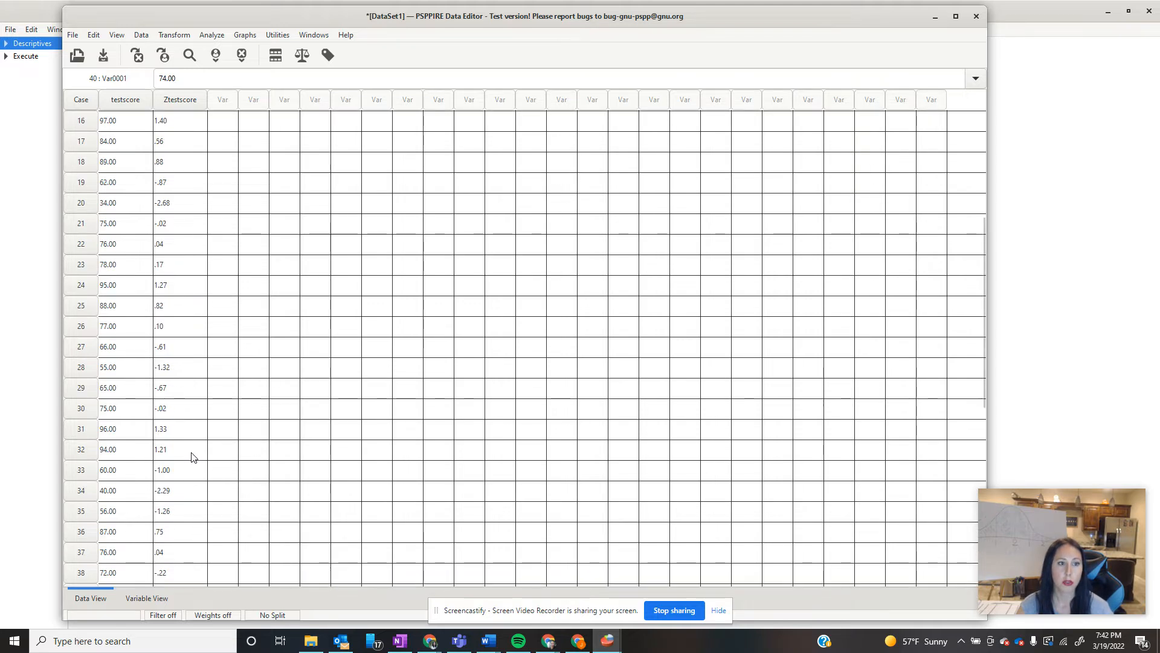
{"action": "scroll", "coordinate": [192, 458], "scroll_direction": "up", "scroll_amount": 5}
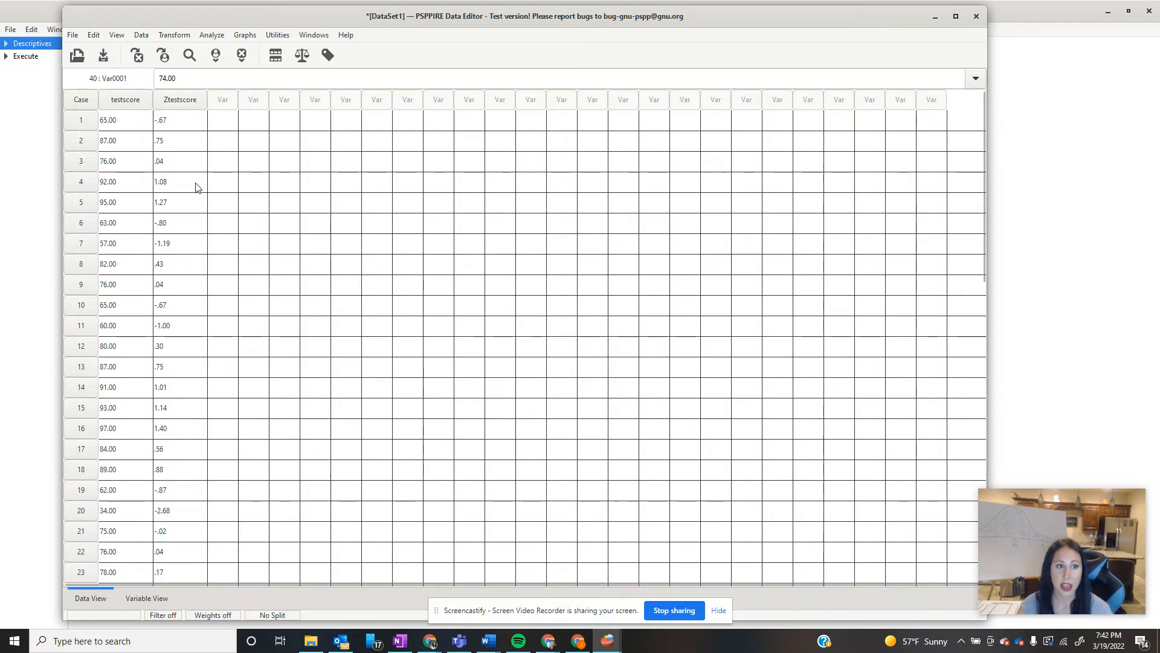
{"action": "scroll", "coordinate": [195, 188], "scroll_direction": "down", "scroll_amount": 1}
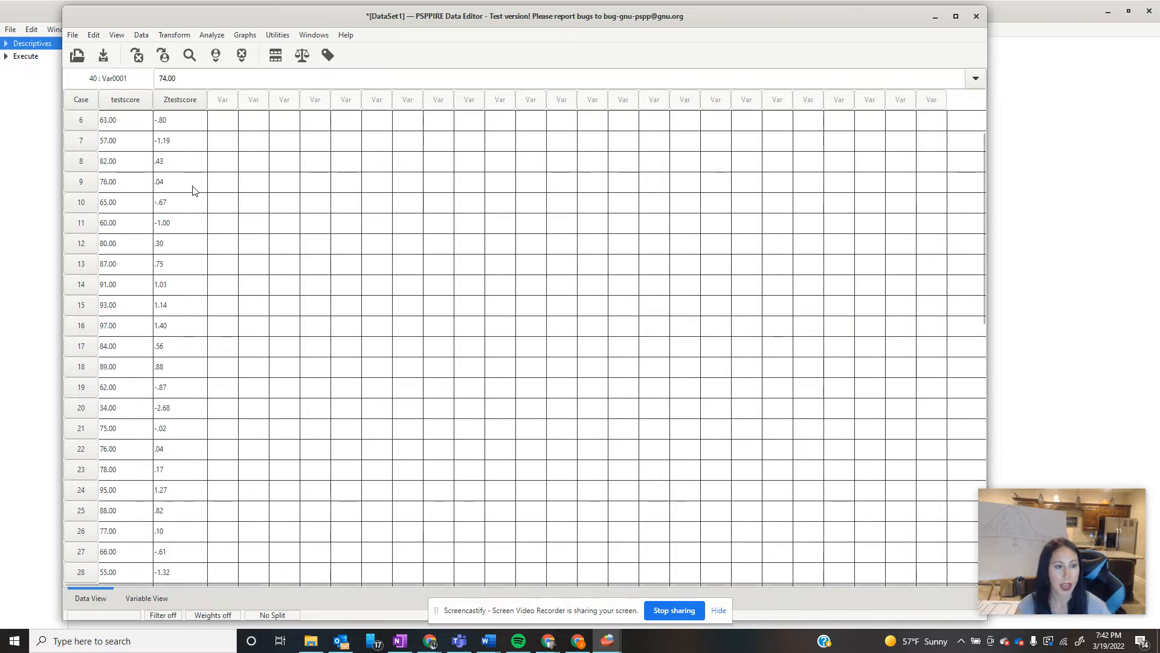
{"action": "scroll", "coordinate": [194, 191], "scroll_direction": "down", "scroll_amount": 2}
{"action": "scroll", "coordinate": [194, 191], "scroll_direction": "down", "scroll_amount": 2}
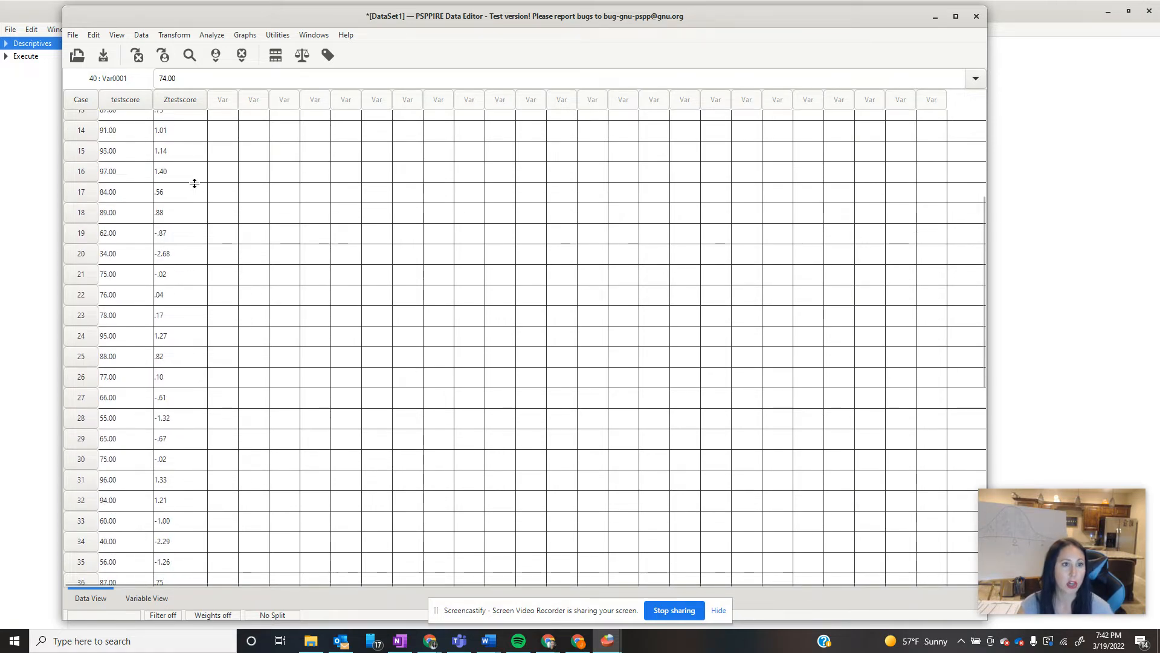
{"action": "scroll", "coordinate": [195, 183], "scroll_direction": "down", "scroll_amount": 1}
{"action": "scroll", "coordinate": [186, 408], "scroll_direction": "down", "scroll_amount": 1}
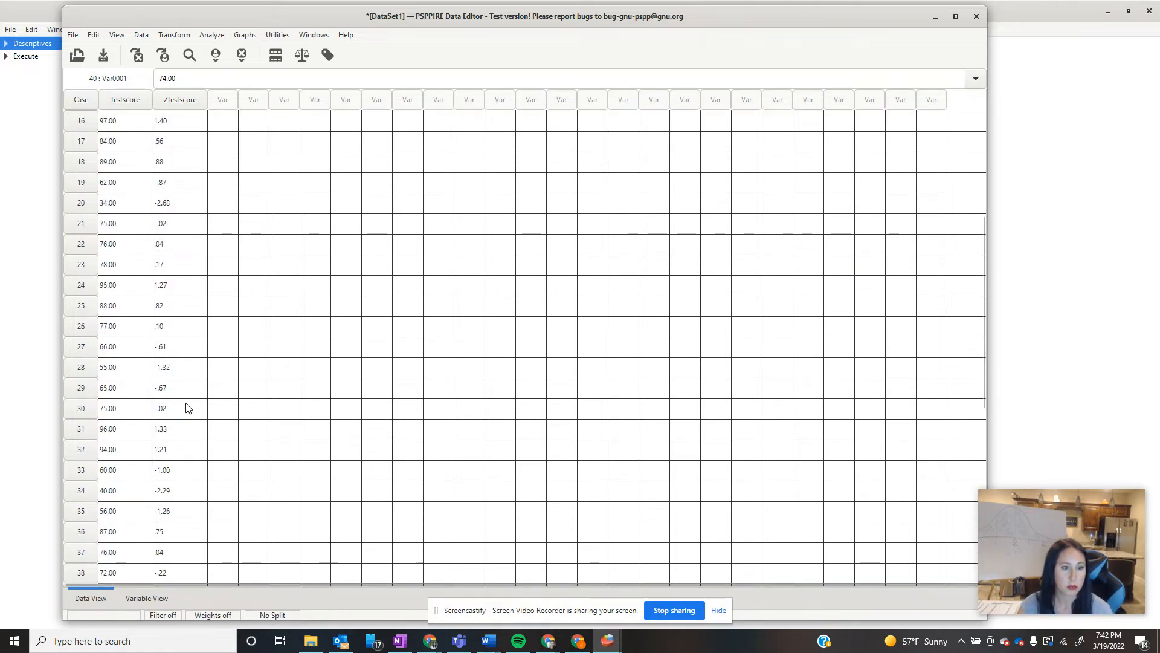
{"action": "scroll", "coordinate": [187, 405], "scroll_direction": "up", "scroll_amount": 3}
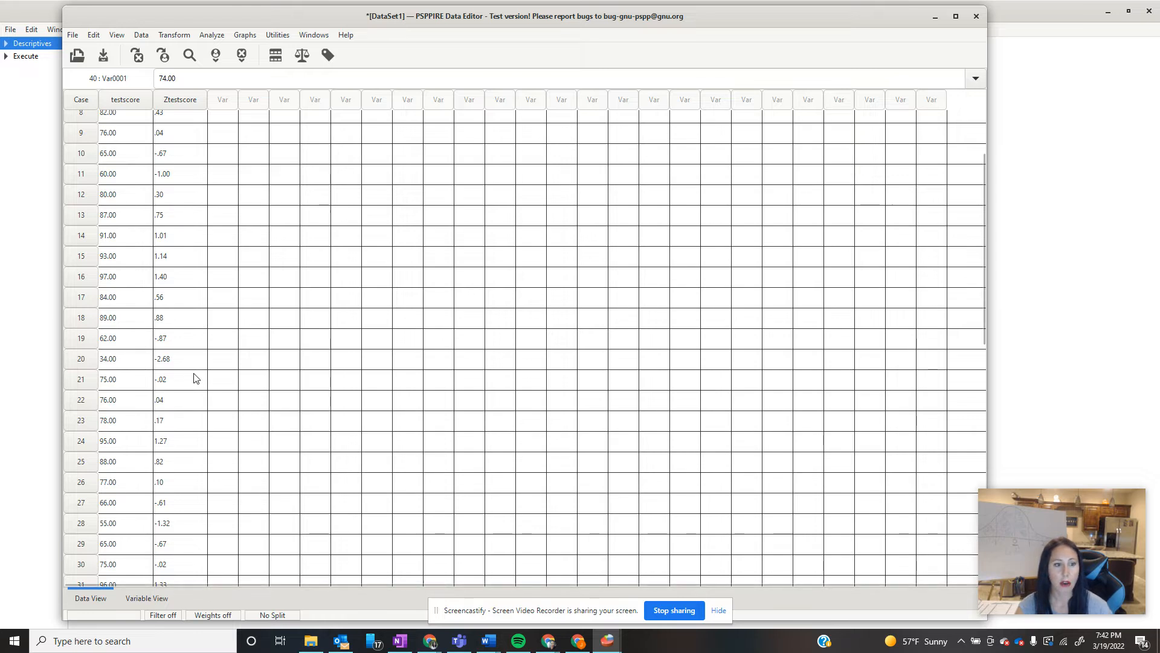
{"action": "scroll", "coordinate": [194, 331], "scroll_direction": "up", "scroll_amount": 3}
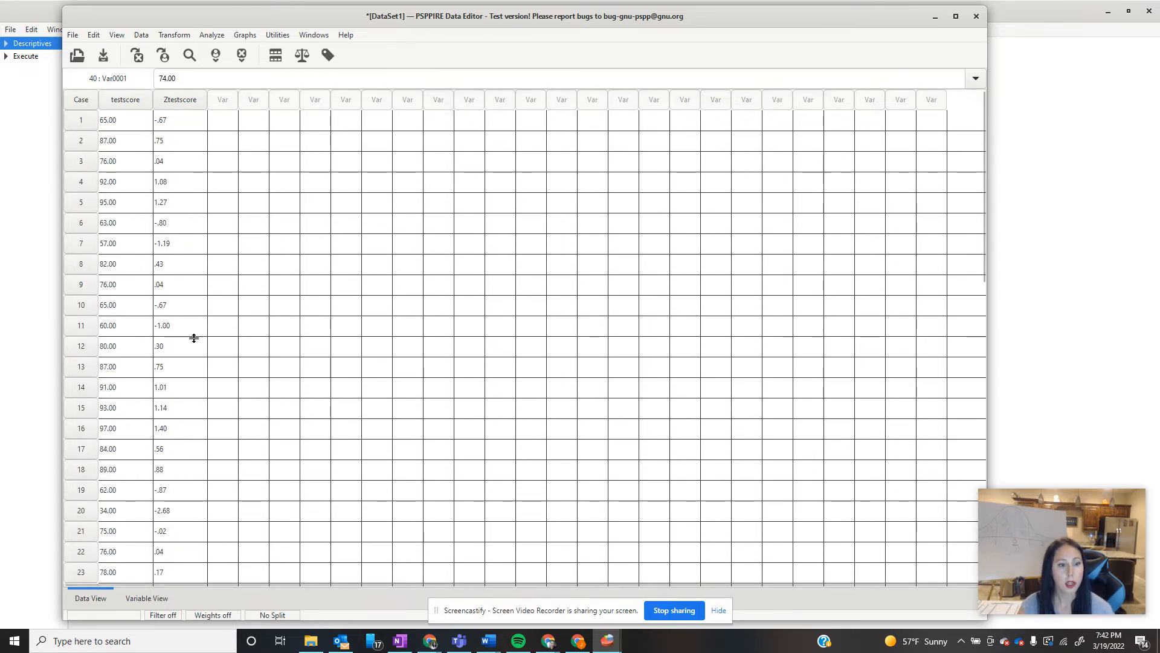
{"action": "scroll", "coordinate": [194, 338], "scroll_direction": "down", "scroll_amount": 1}
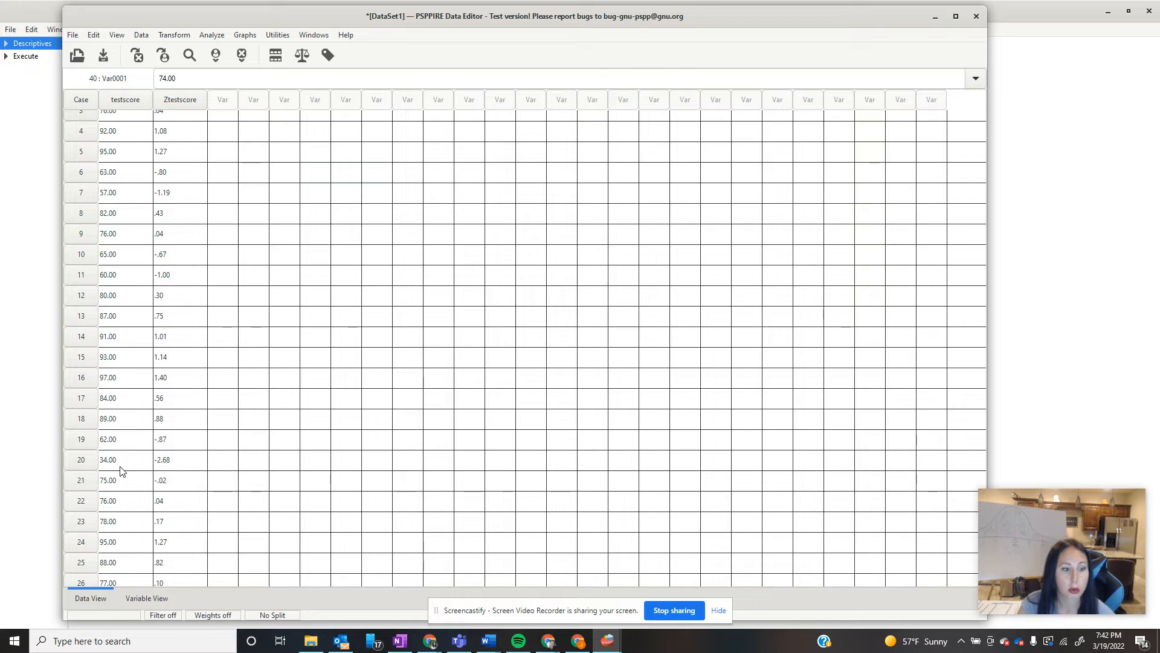
{"action": "scroll", "coordinate": [145, 472], "scroll_direction": "down", "scroll_amount": 3}
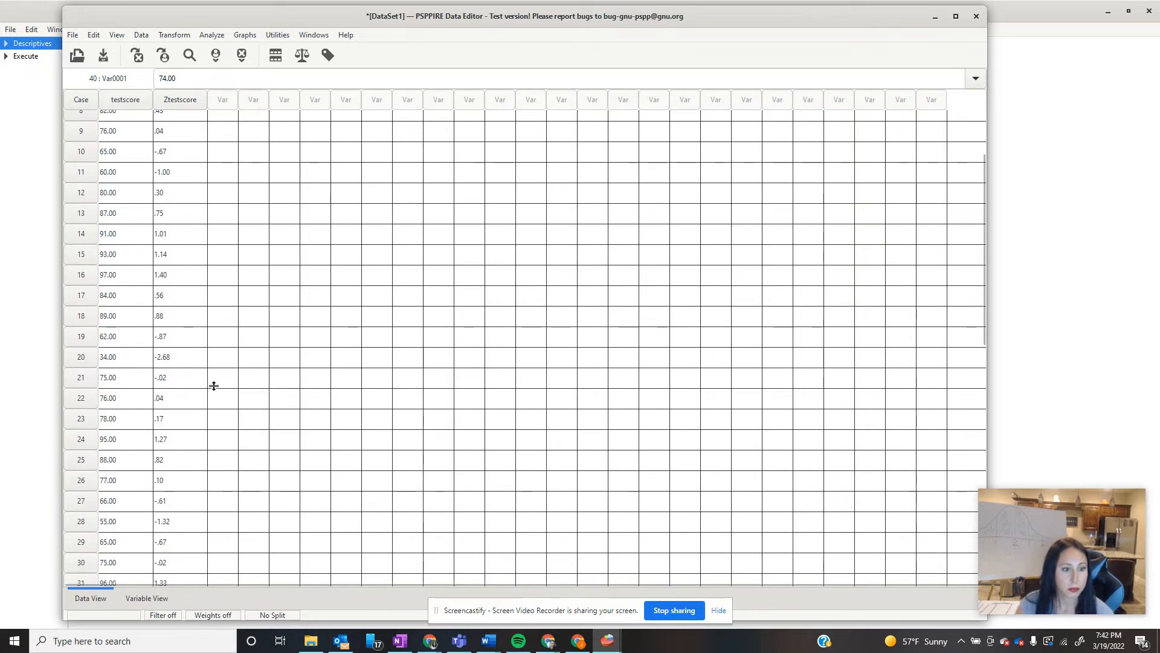
{"action": "scroll", "coordinate": [211, 386], "scroll_direction": "down", "scroll_amount": 6}
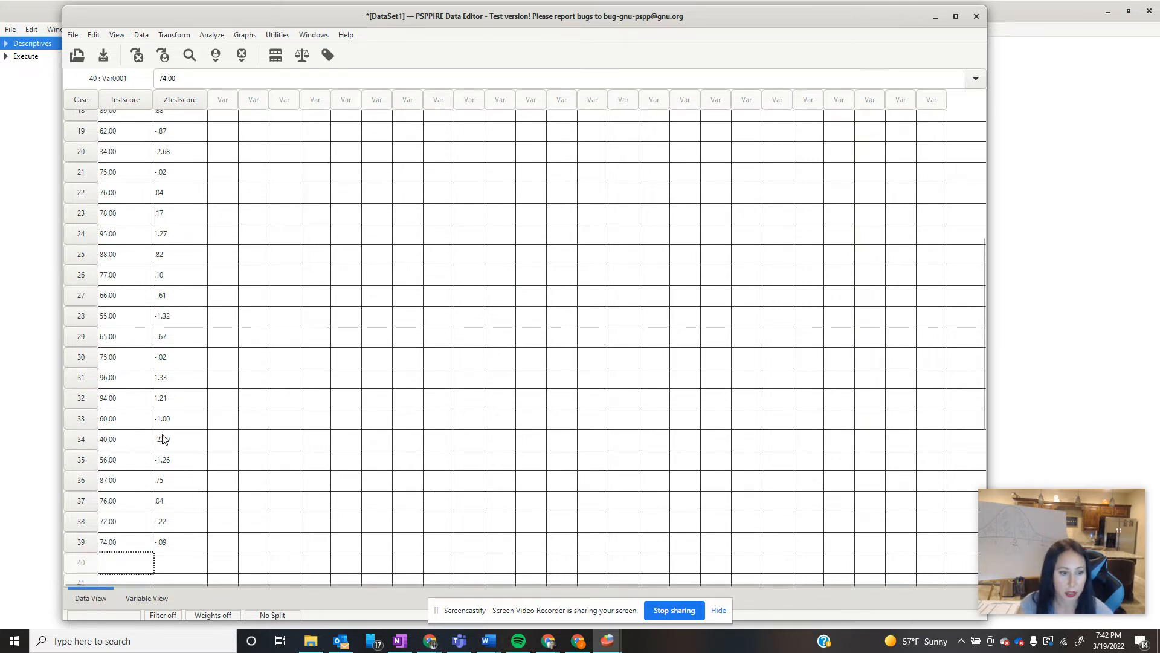
{"action": "scroll", "coordinate": [188, 439], "scroll_direction": "up", "scroll_amount": 2}
{"action": "scroll", "coordinate": [186, 438], "scroll_direction": "up", "scroll_amount": 5}
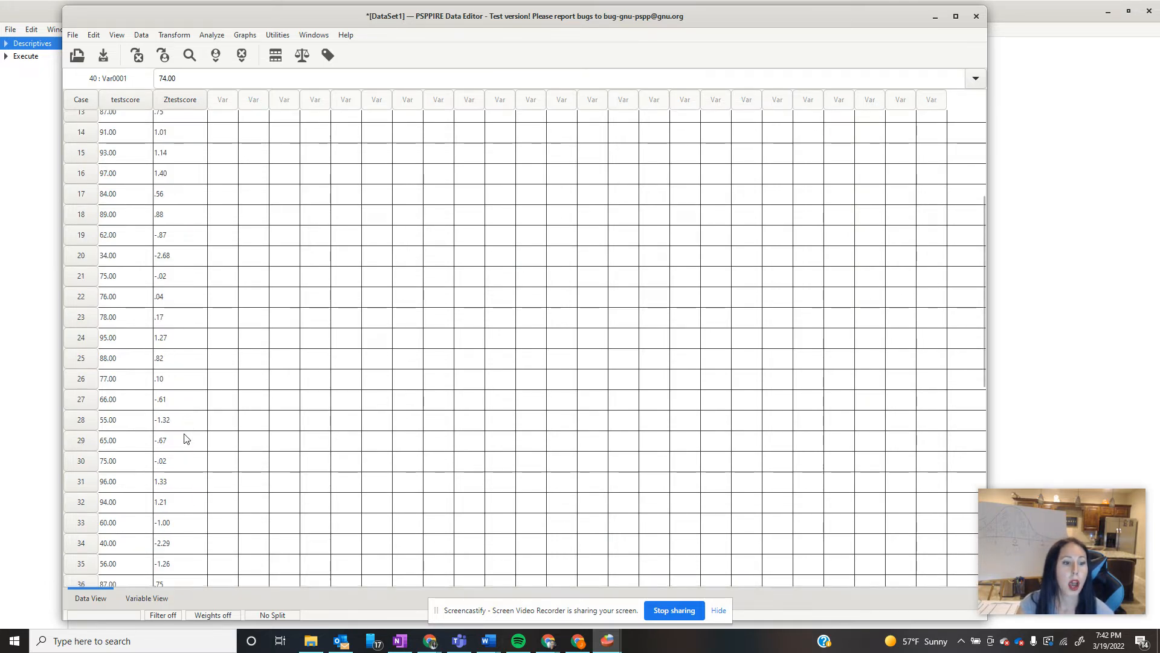
{"action": "scroll", "coordinate": [185, 439], "scroll_direction": "up", "scroll_amount": 1}
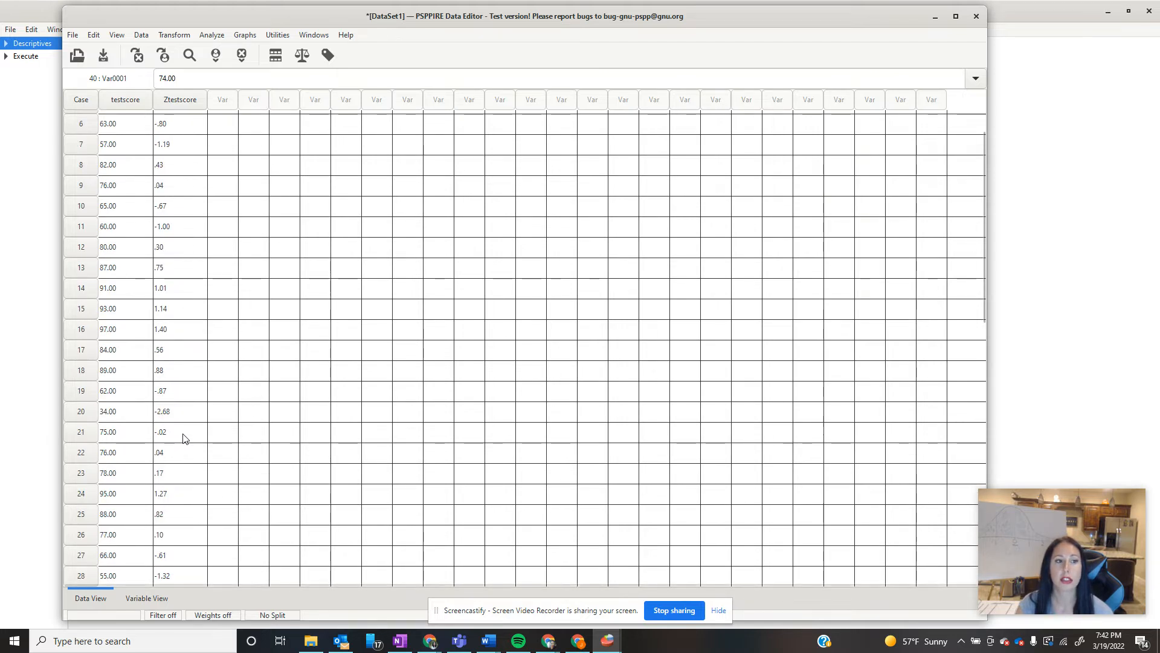
{"action": "scroll", "coordinate": [184, 439], "scroll_direction": "up", "scroll_amount": 4}
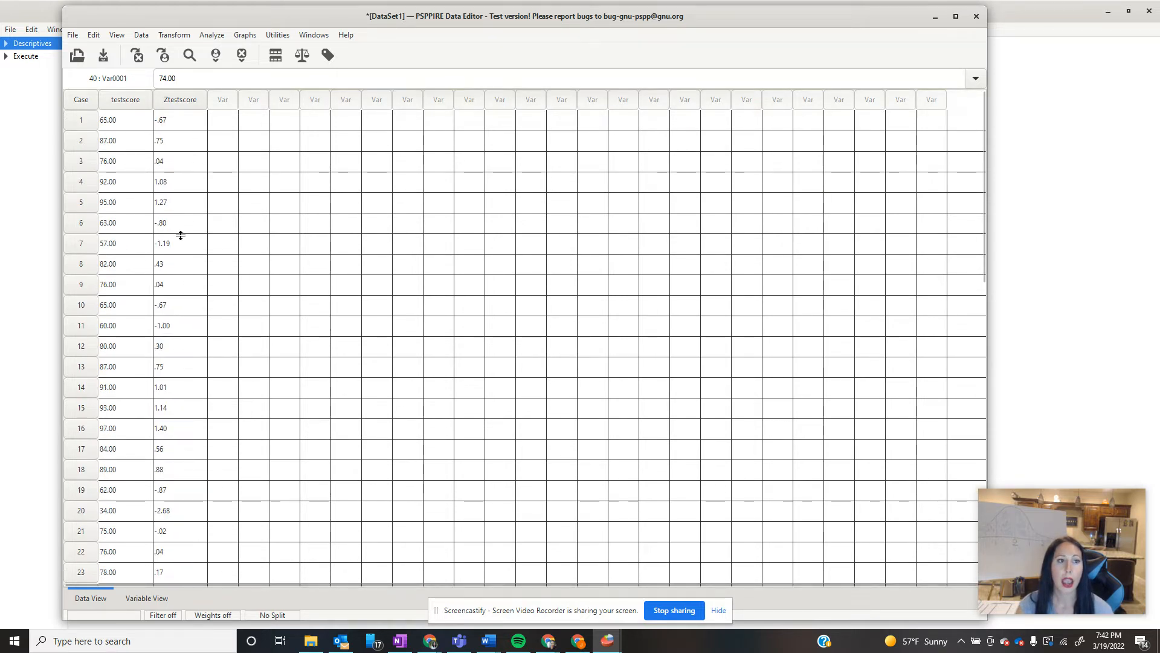
Sort the cases by the Ztestscore variable in ascending order
{"action": "left_click", "coordinate": [180, 101]}
{"action": "right_click", "coordinate": [179, 103]}
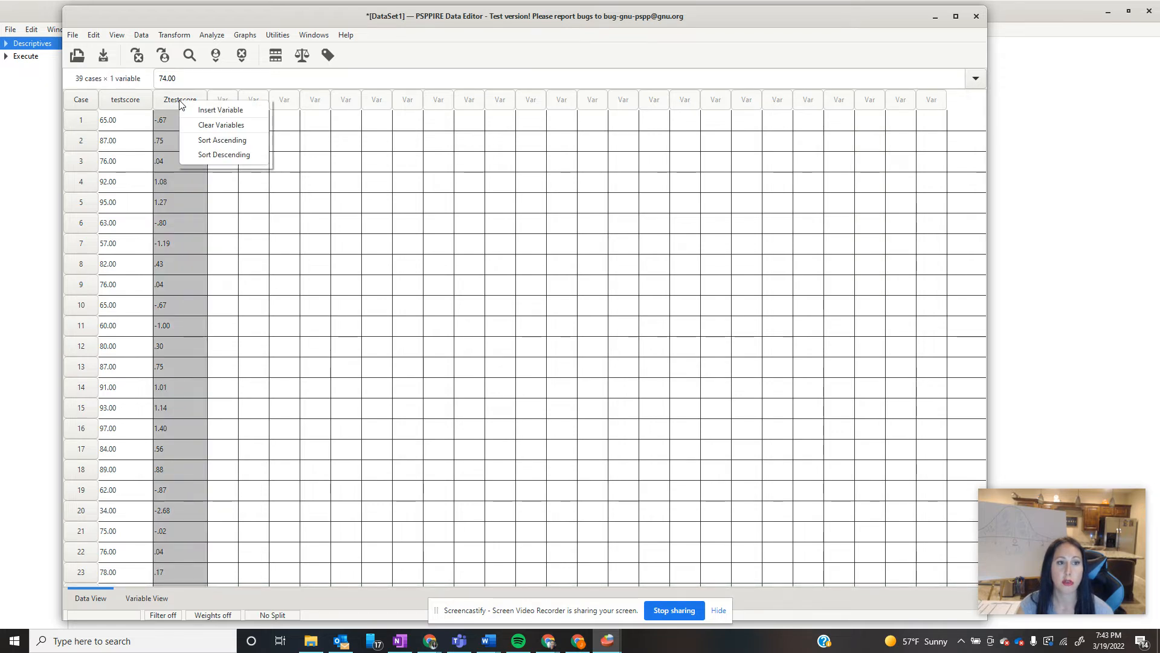
{"action": "left_click", "coordinate": [210, 139]}
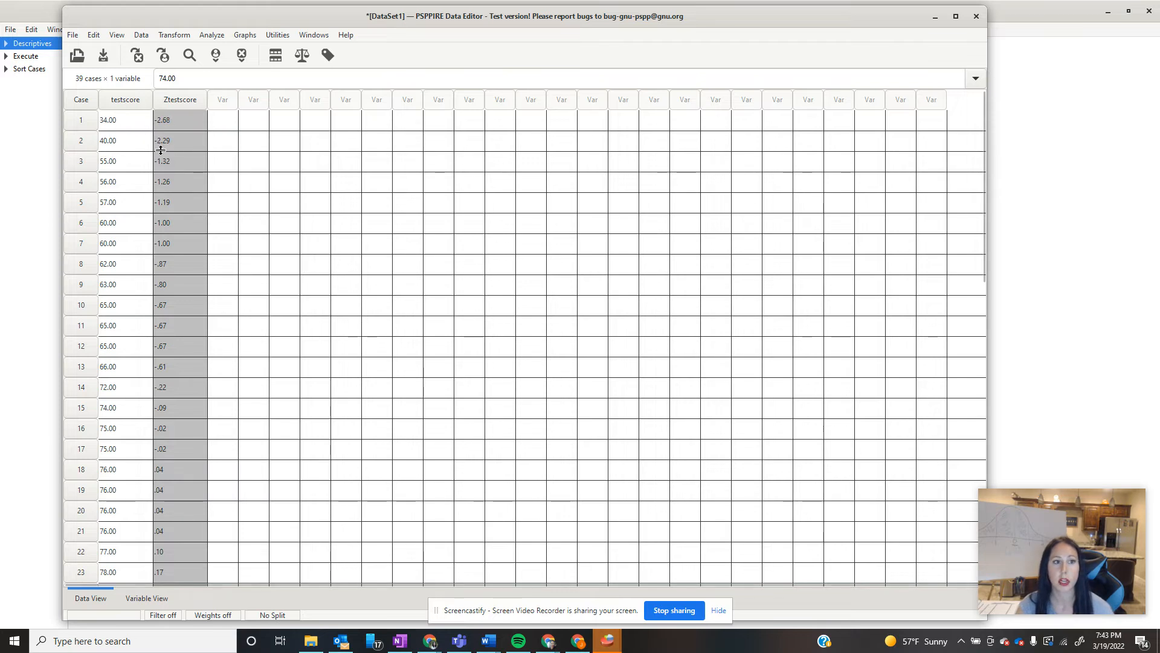
Sort the cases by Ztestscore in descending order and select the first case's z-score
{"action": "right_click", "coordinate": [175, 107]}
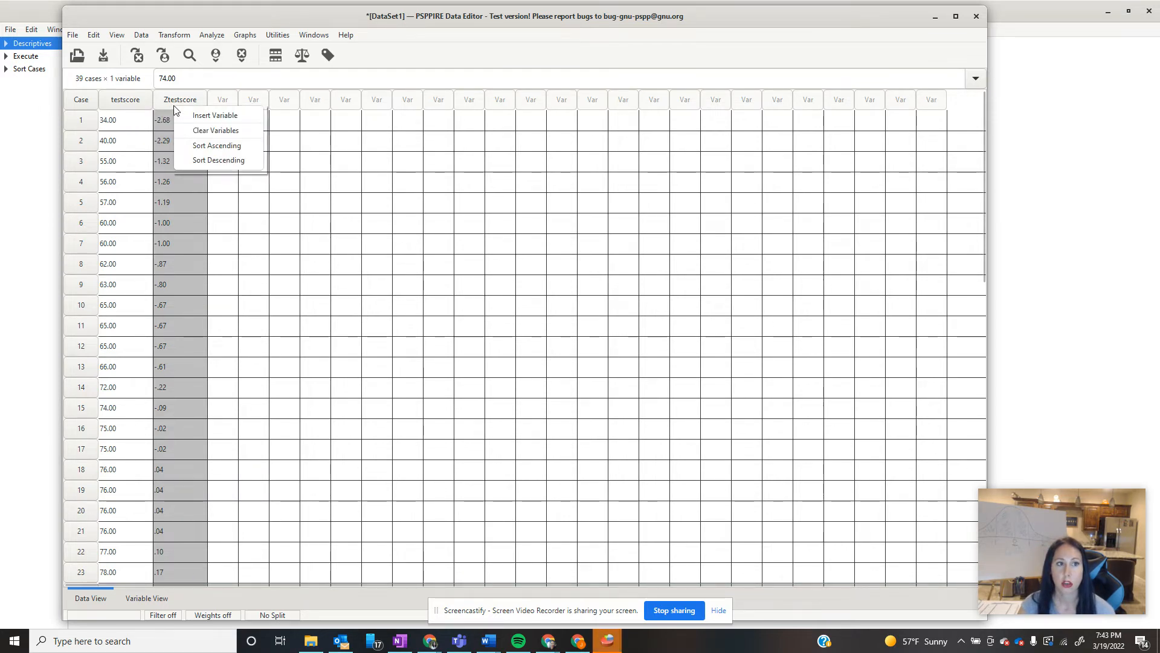
{"action": "left_click", "coordinate": [214, 159]}
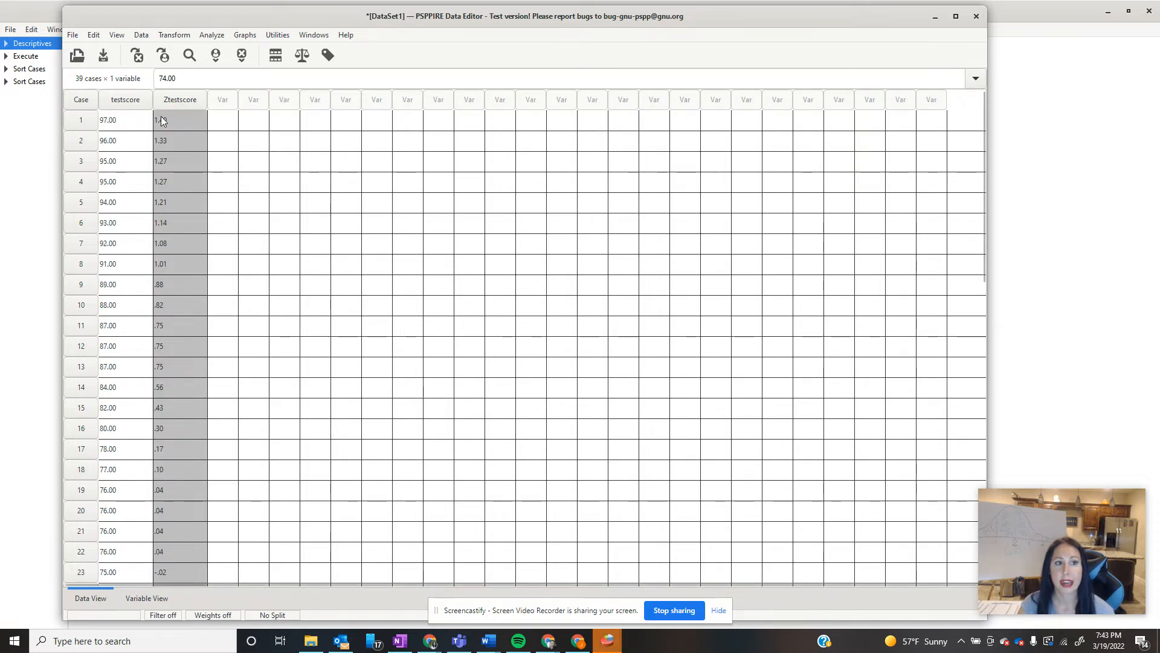
{"action": "left_click", "coordinate": [179, 119]}
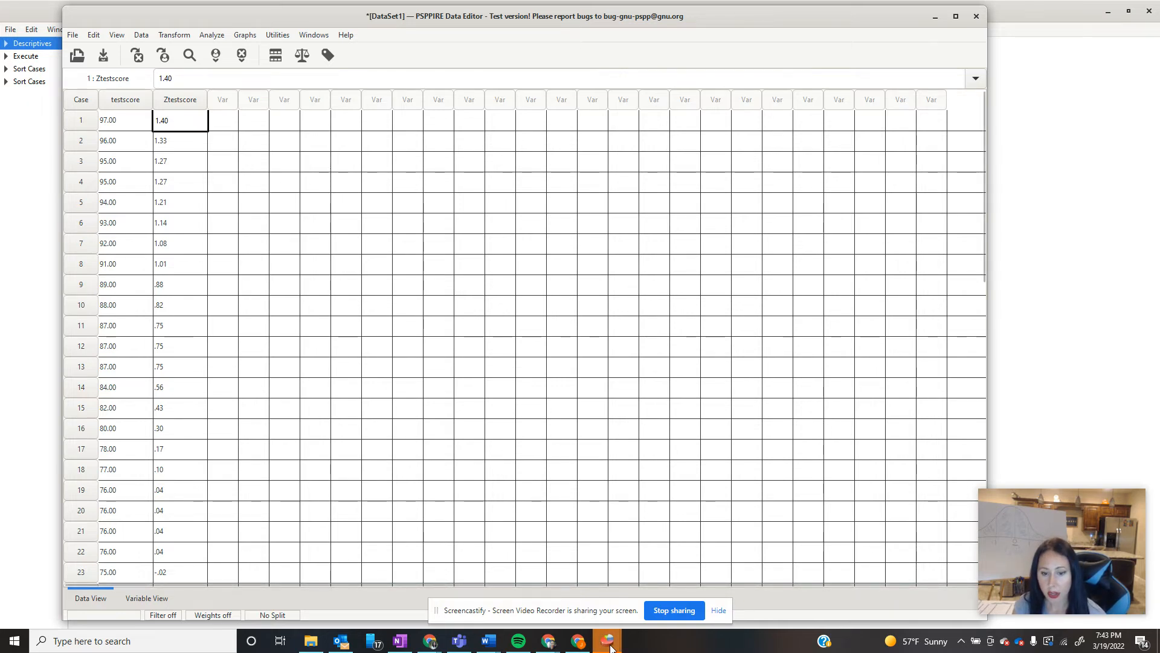
Review the descriptive statistics for testscore in the Output Viewer, and return to the Data Editor
{"action": "left_click", "coordinate": [607, 641]}
{"action": "left_click", "coordinate": [660, 605]}
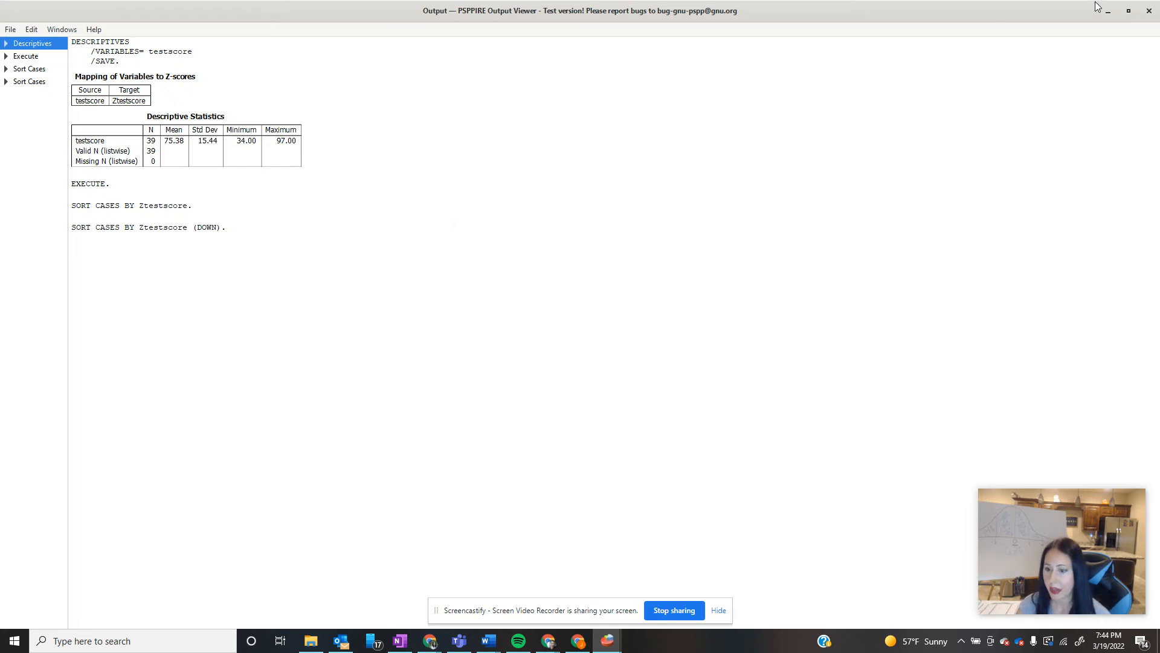
{"action": "left_click", "coordinate": [1115, 15]}
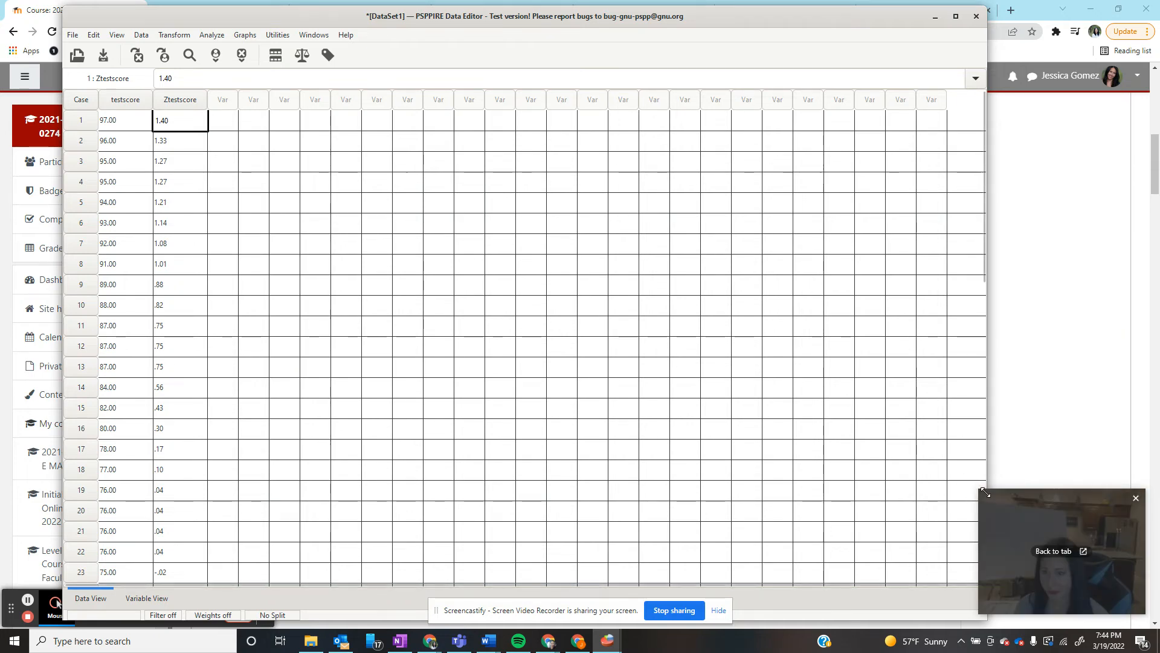
{"action": "left_click_drag", "start_coordinate": [979, 489], "coordinate": [414, 209]}
{"action": "left_click_drag", "start_coordinate": [871, 515], "coordinate": [487, 290]}
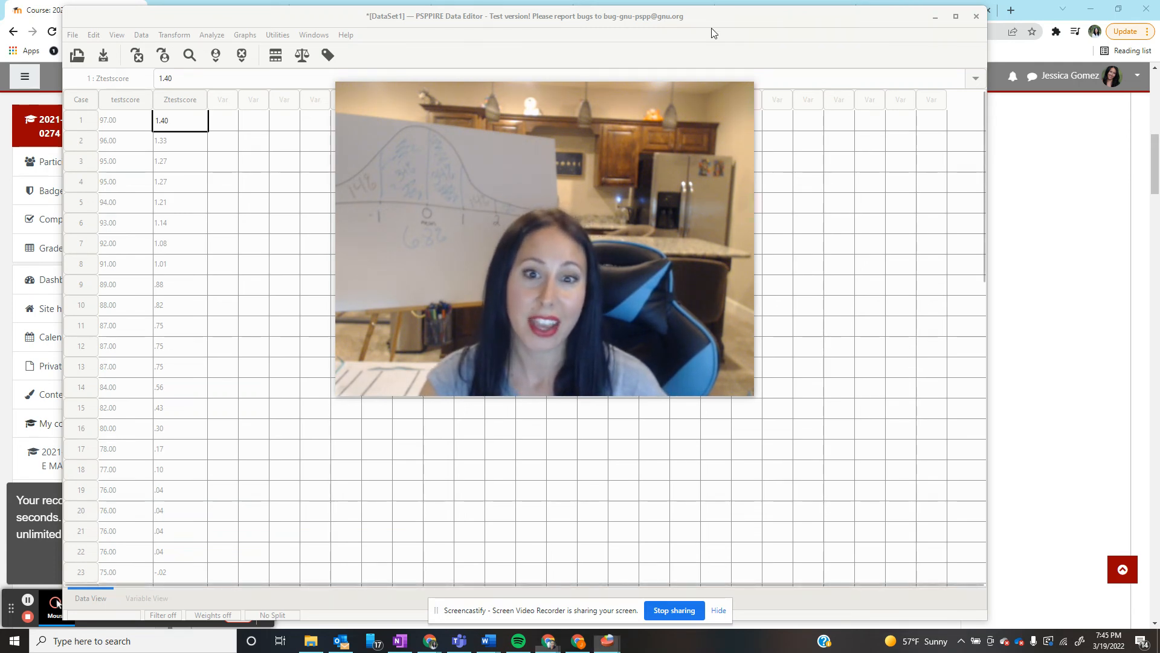
{"action": "left_click_drag", "start_coordinate": [713, 33], "coordinate": [809, 21]}
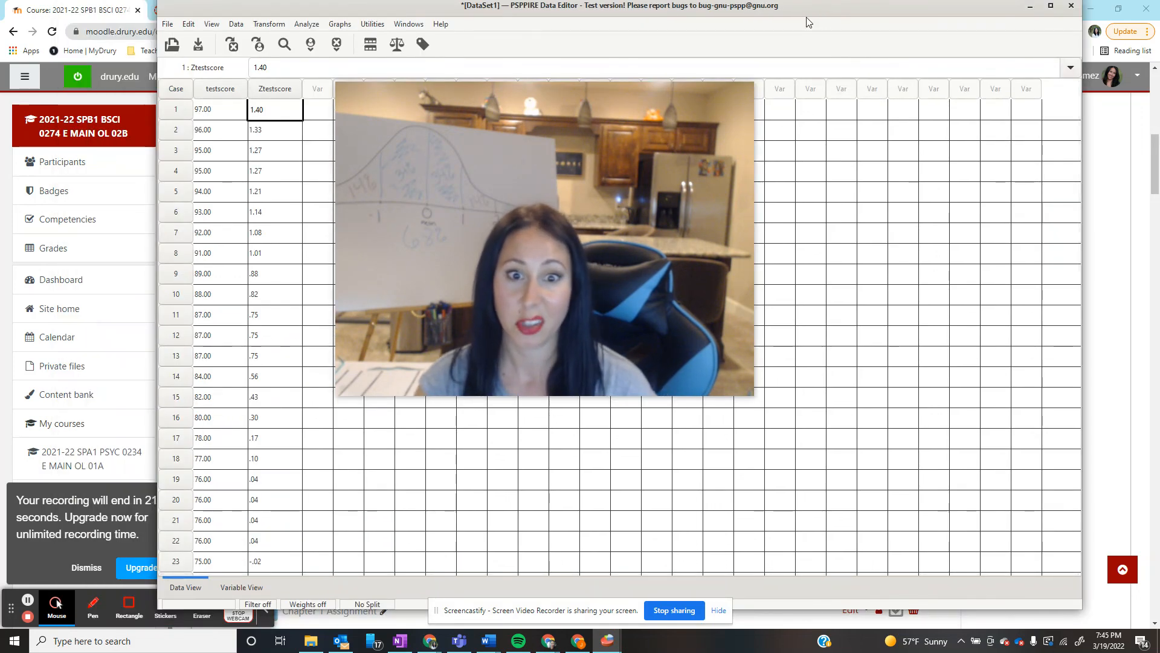